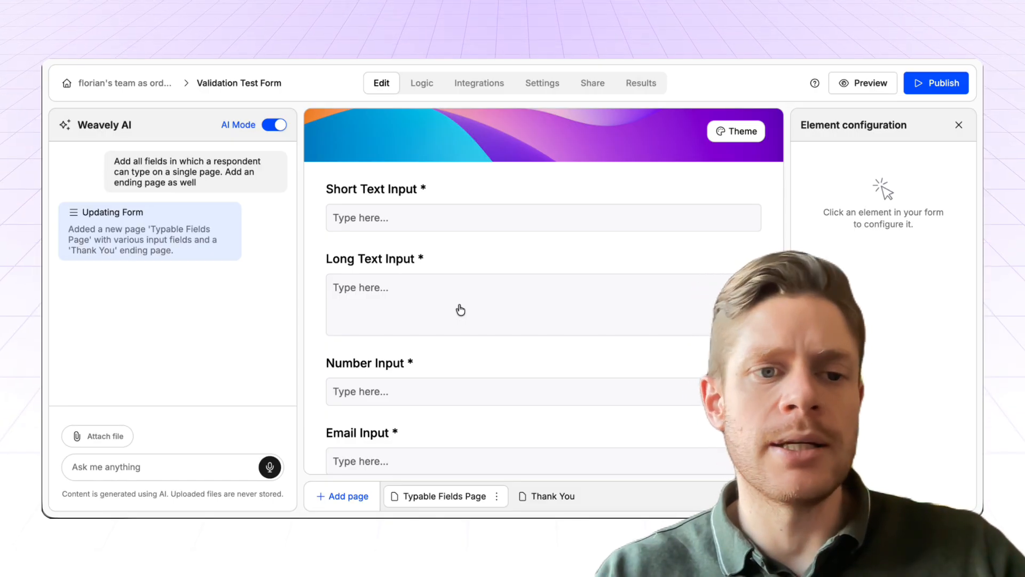
Select the Short Text Input question and view its ^[a-zA-Z0-9]*$ validation pattern
left_click(356, 203)
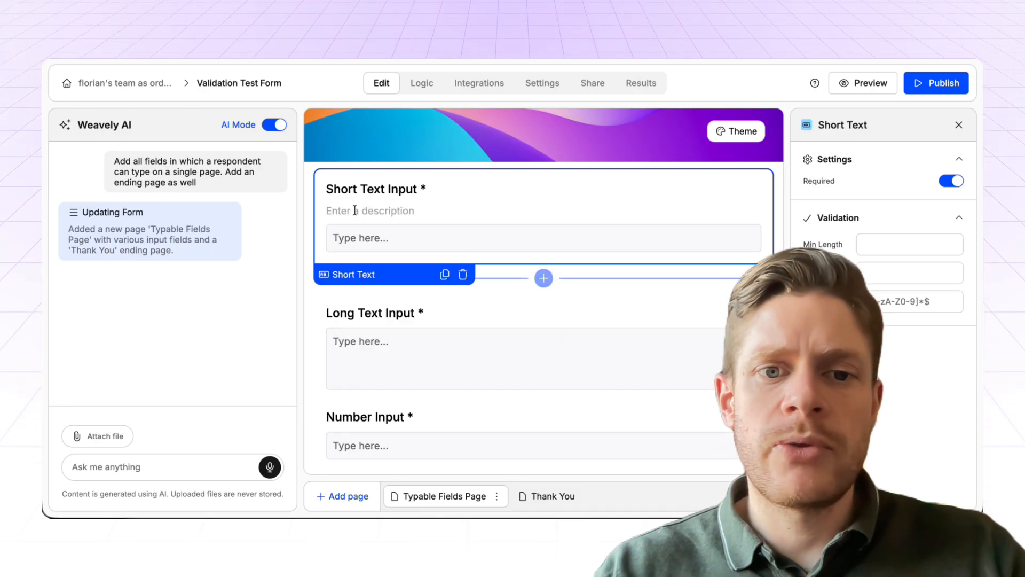
left_click(376, 311)
left_click(371, 226)
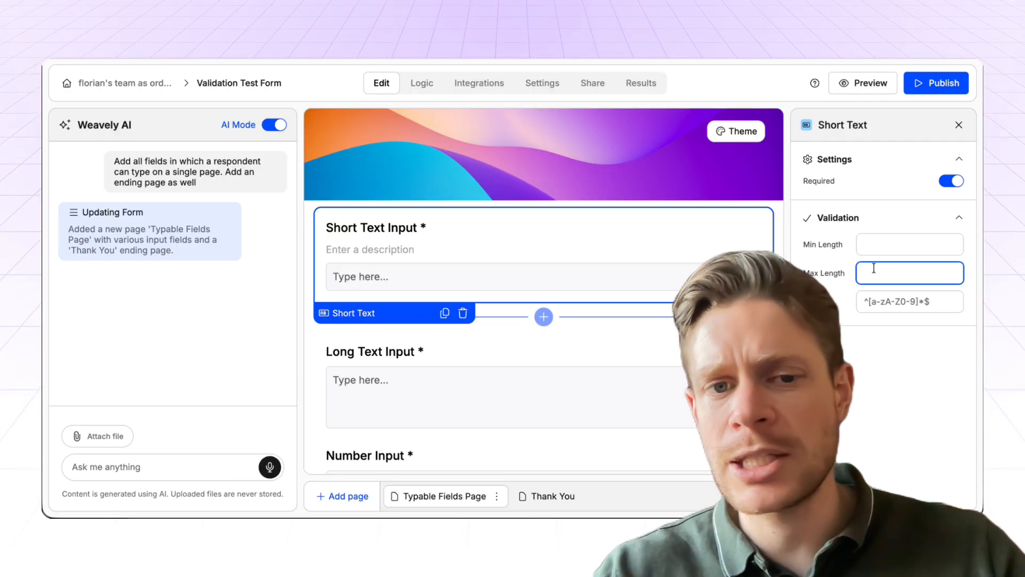
left_click(878, 298)
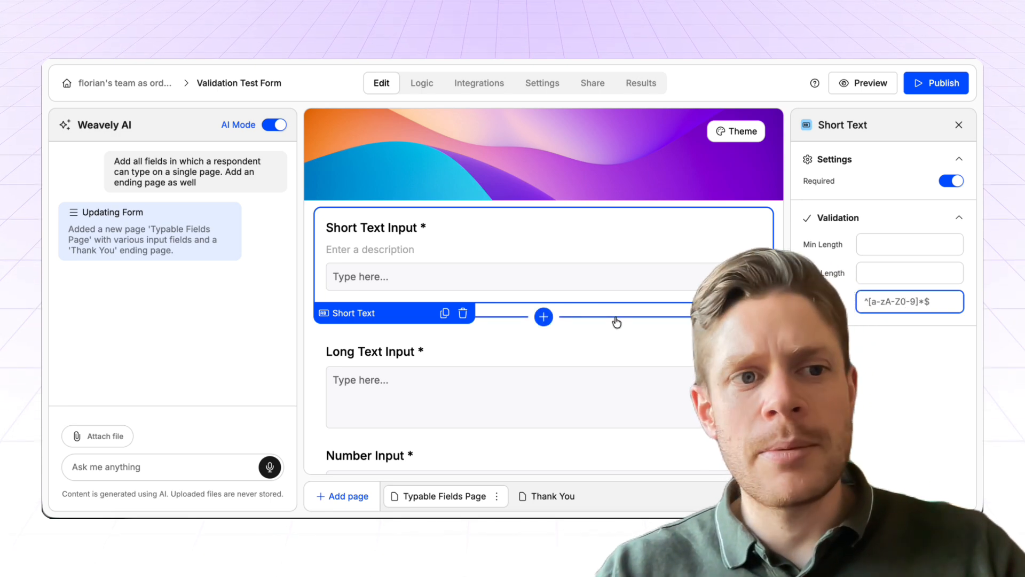
left_click(168, 468)
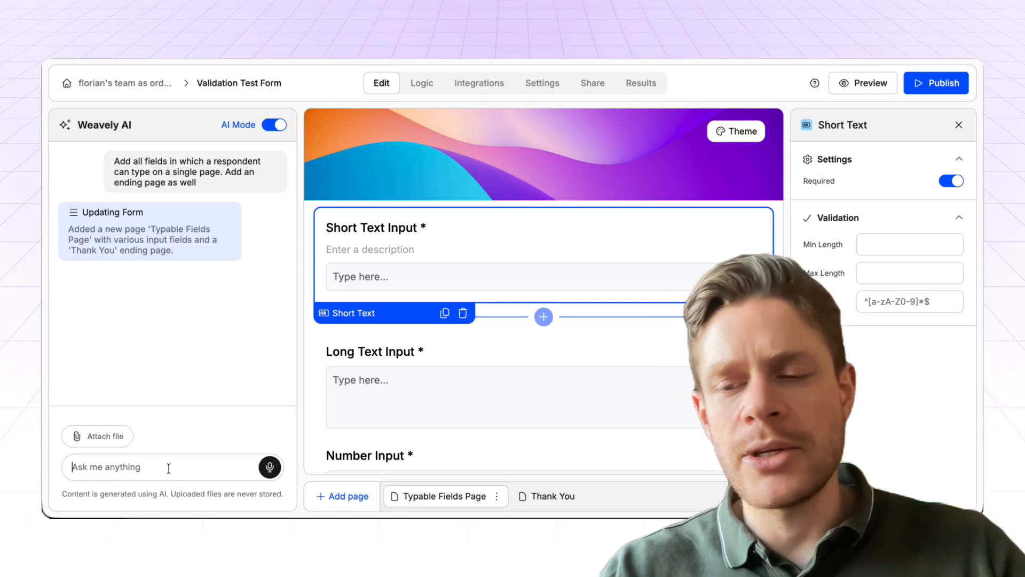
With Long Text Input selected, ask the AI to require answers starting with 'hello'
left_click(409, 372)
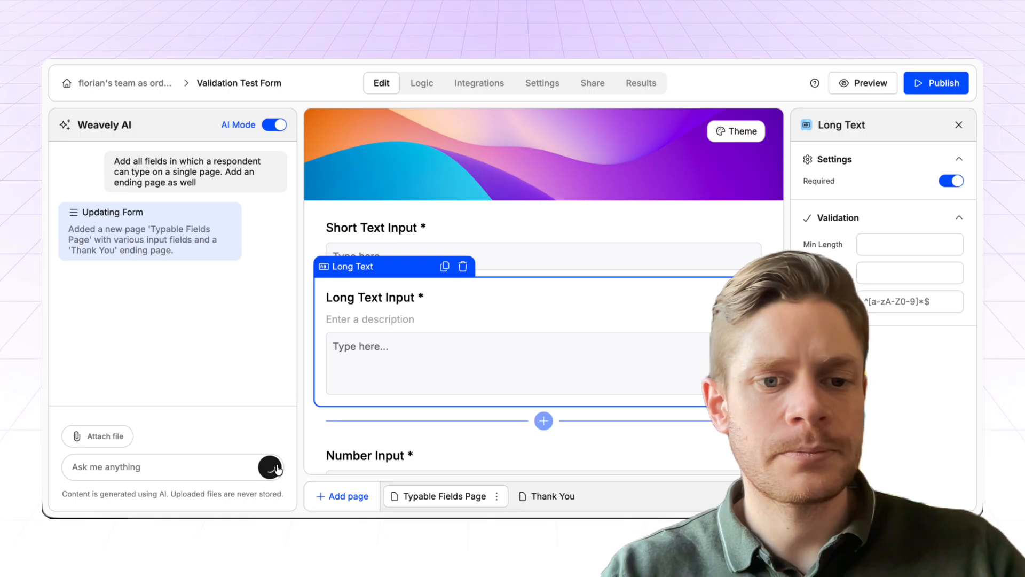
type("All of the inputs in the long text input question should start with hello in order to be valid.")
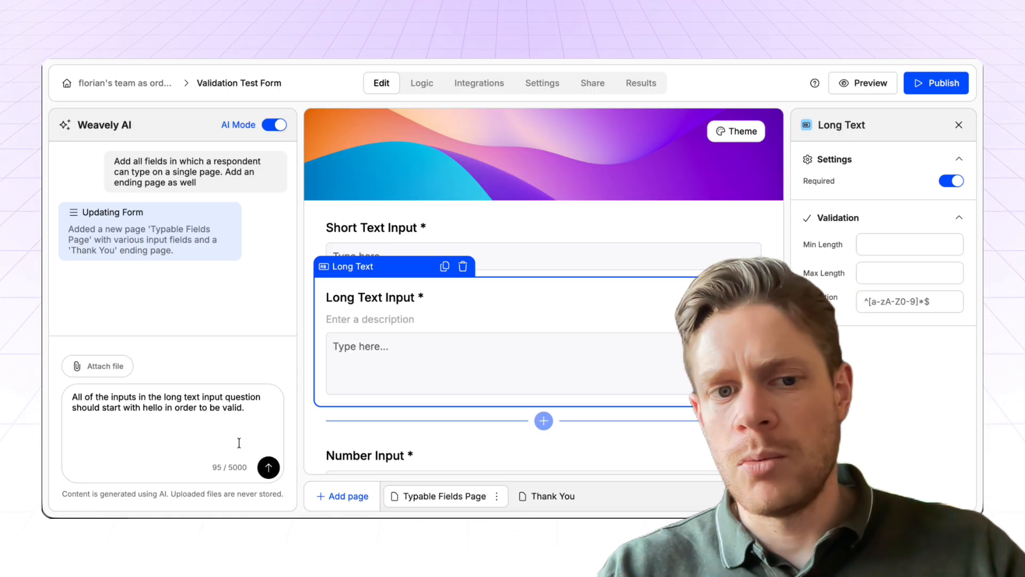
left_click(268, 468)
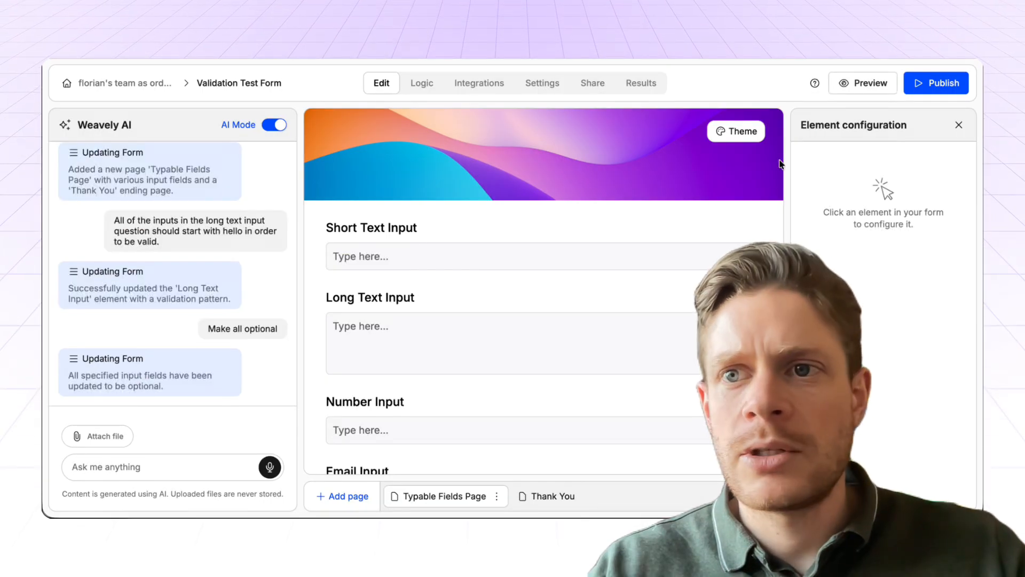
In the form preview, submit 'Hi' in Long Text Input and see it rejected
left_click(859, 82)
left_click(340, 325)
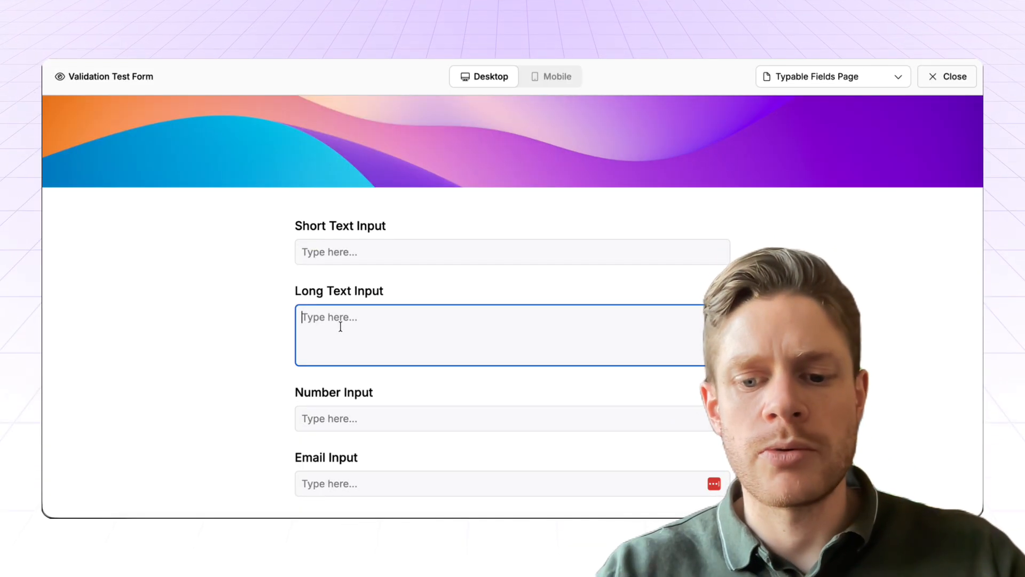
type("Hi")
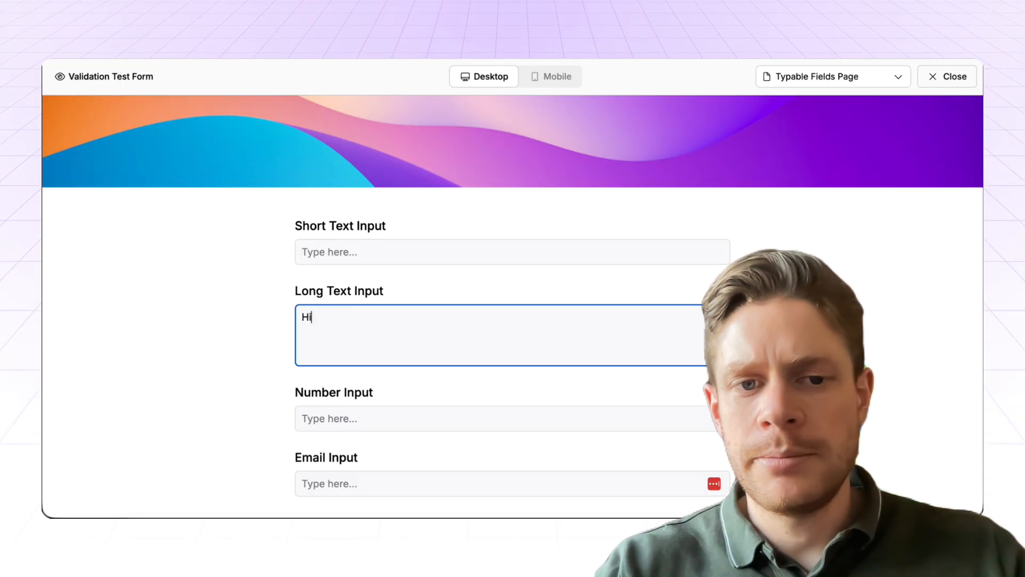
scroll(488, 321, "down", 6)
left_click(713, 474)
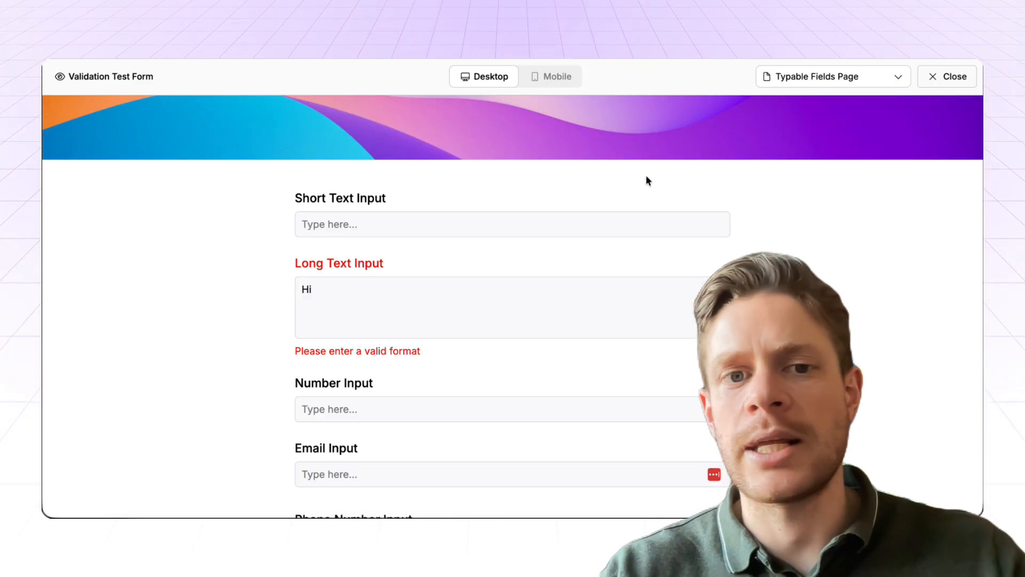
Replace the answer with 'hello' and submit the form successfully
double_click(345, 312)
type("hello")
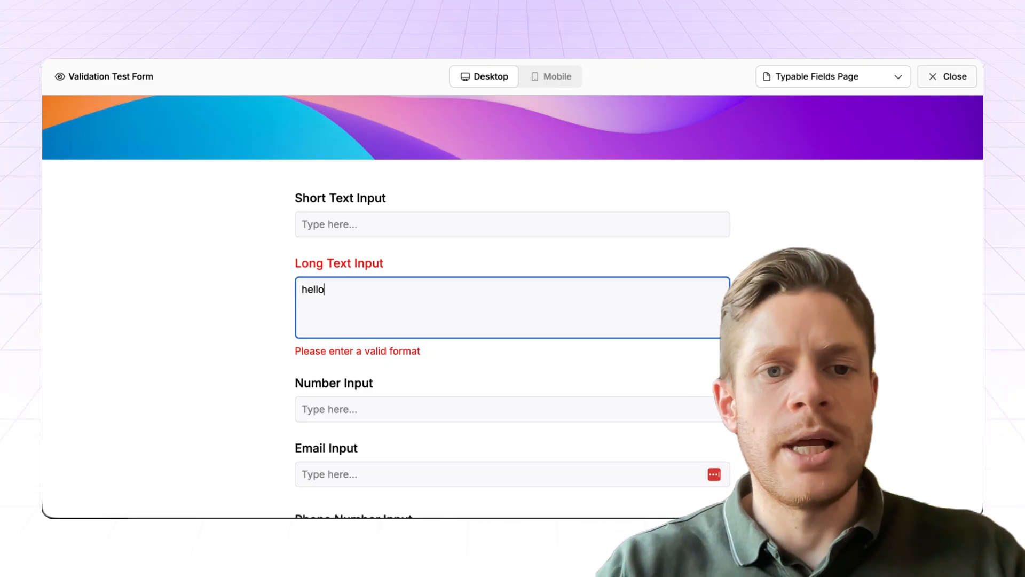
scroll(605, 389, "down", 6)
left_click(700, 475)
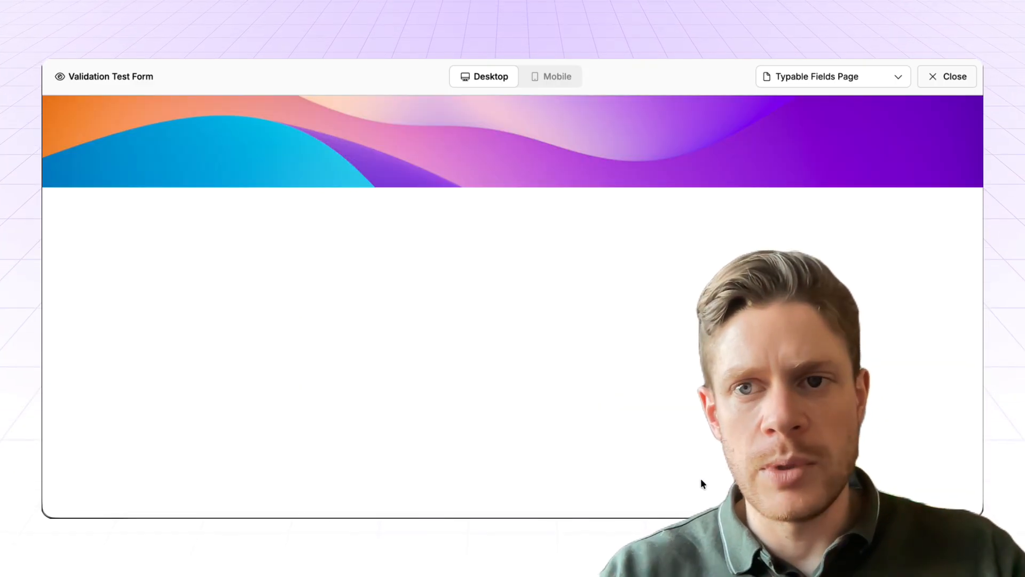
Select Number Input and ask the AI to require answers starting with 91 (pattern ^91.*)
left_click(931, 80)
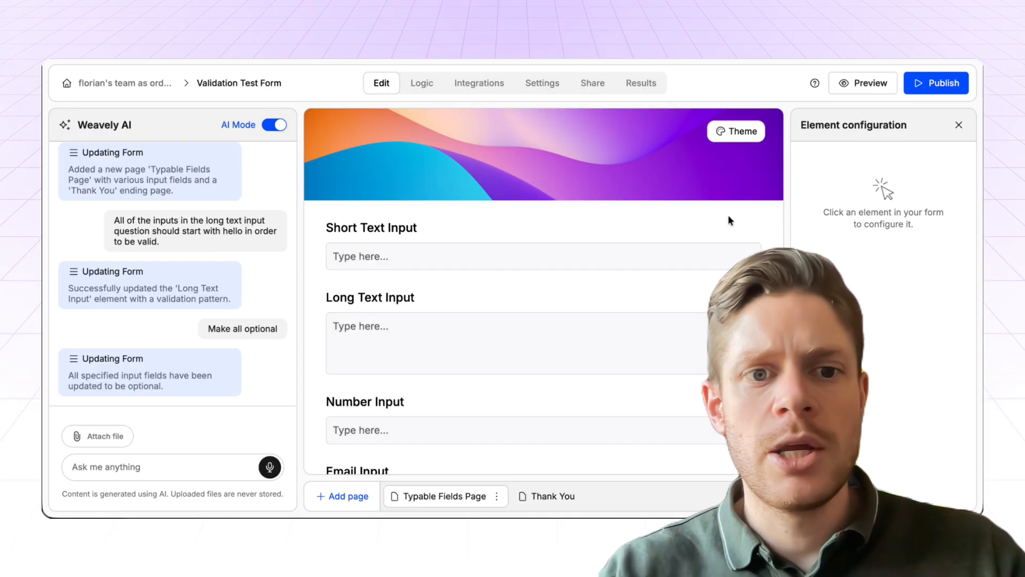
left_click(366, 273)
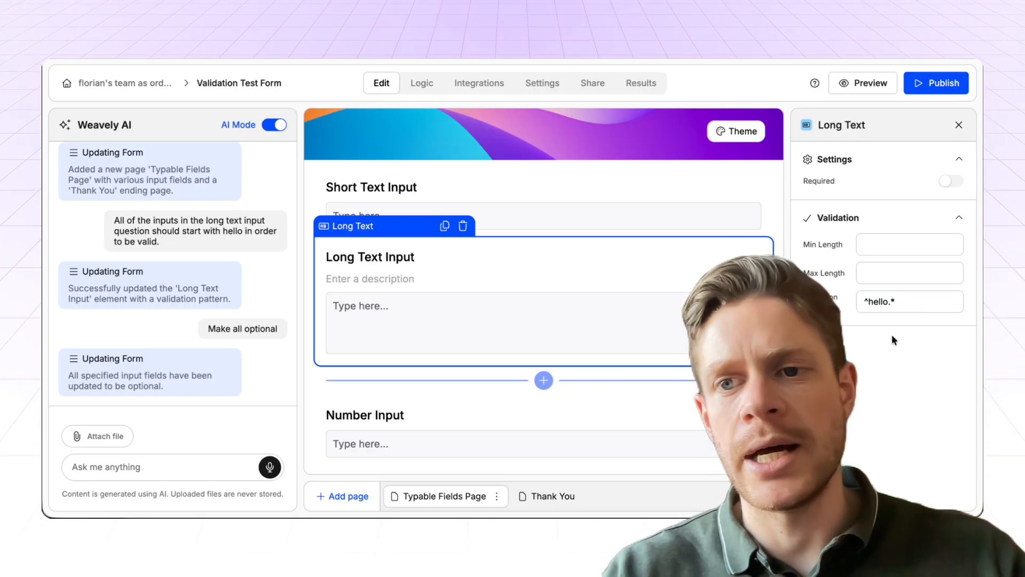
scroll(620, 382, "down", 2)
scroll(620, 383, "down", 2)
left_click(360, 212)
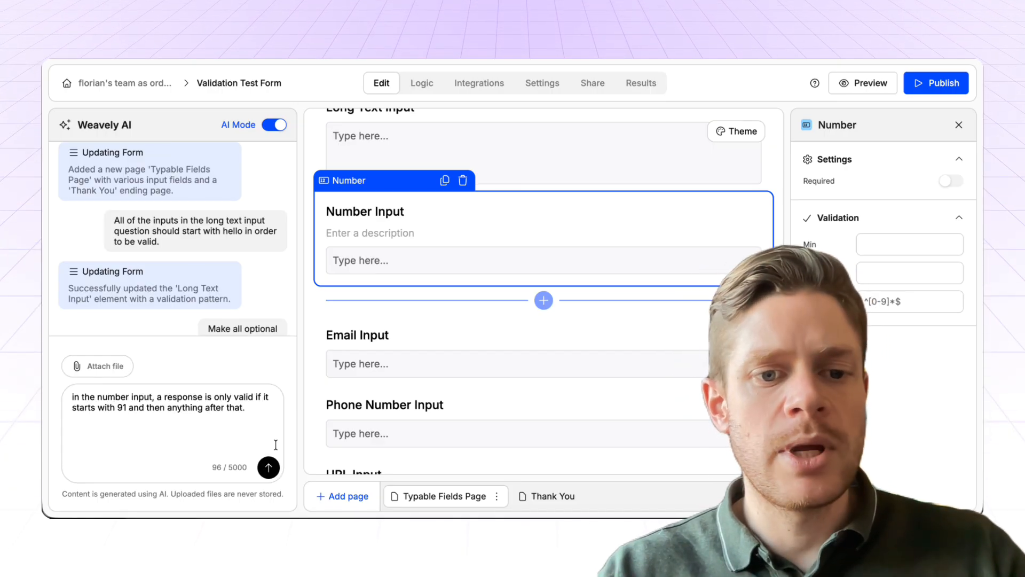
left_click(269, 467)
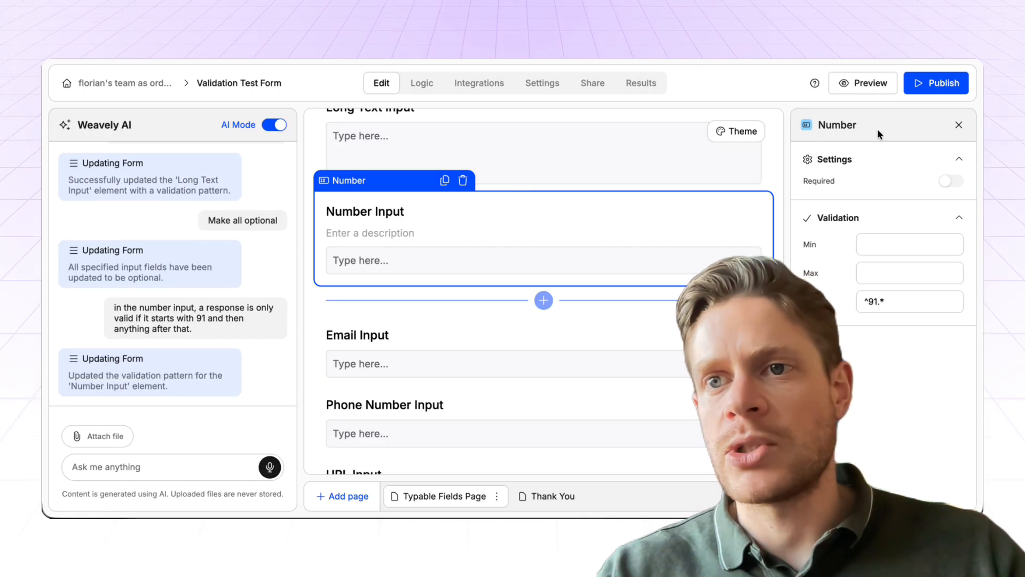
In the form preview, submit 10 in Number Input and see it rejected as invalid
left_click(867, 85)
scroll(347, 331, "down", 2)
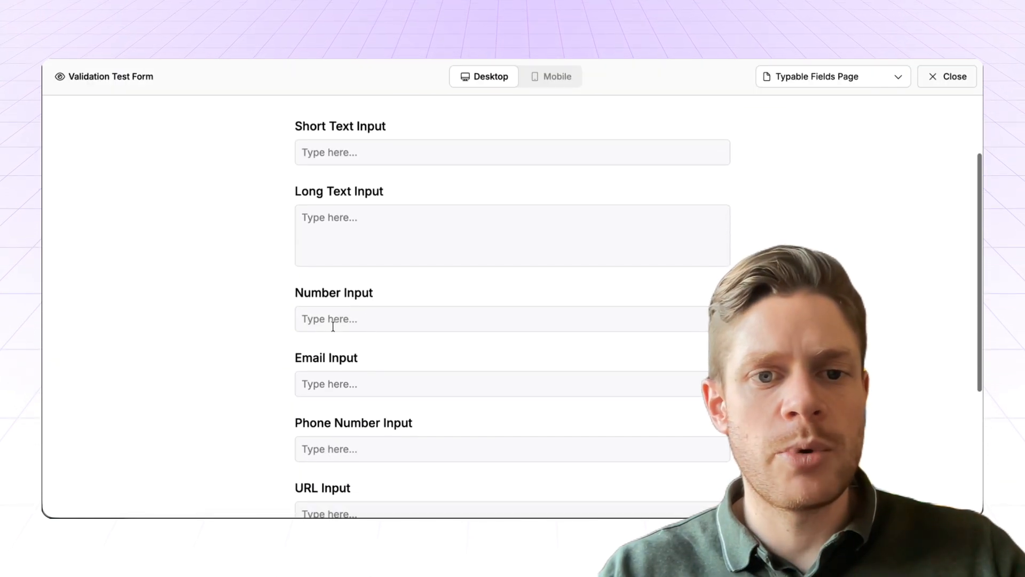
left_click(327, 317)
type("10")
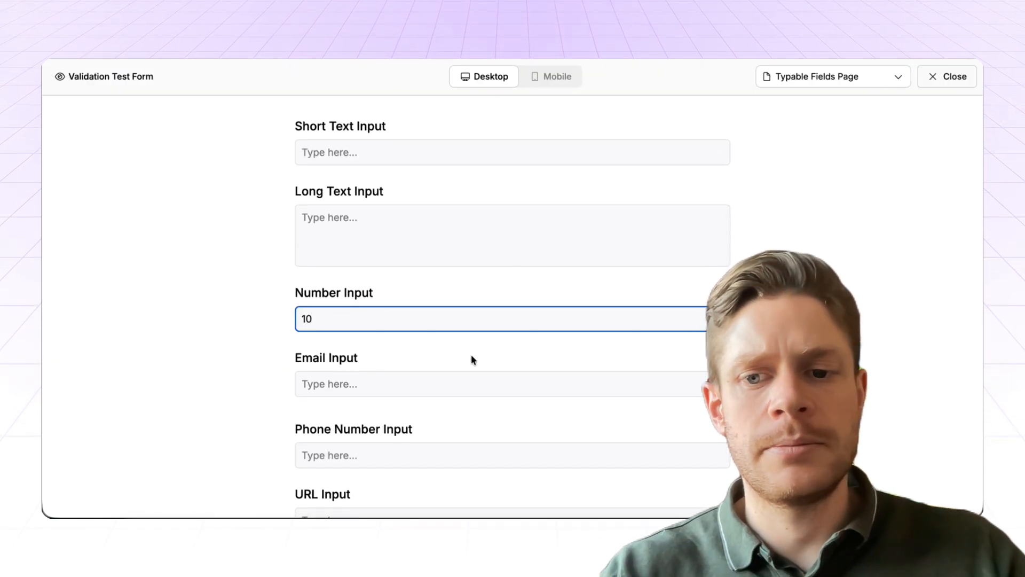
scroll(471, 354, "down", 5)
left_click(700, 472)
Replace the answer with 911, submit successfully, and close the preview
scroll(352, 367, "up", 2)
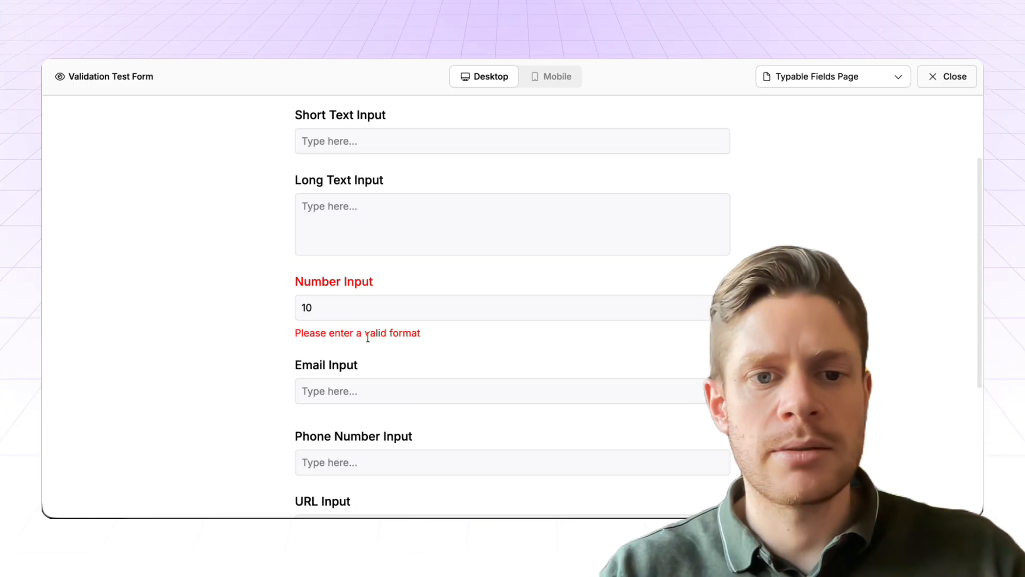
left_click(339, 315)
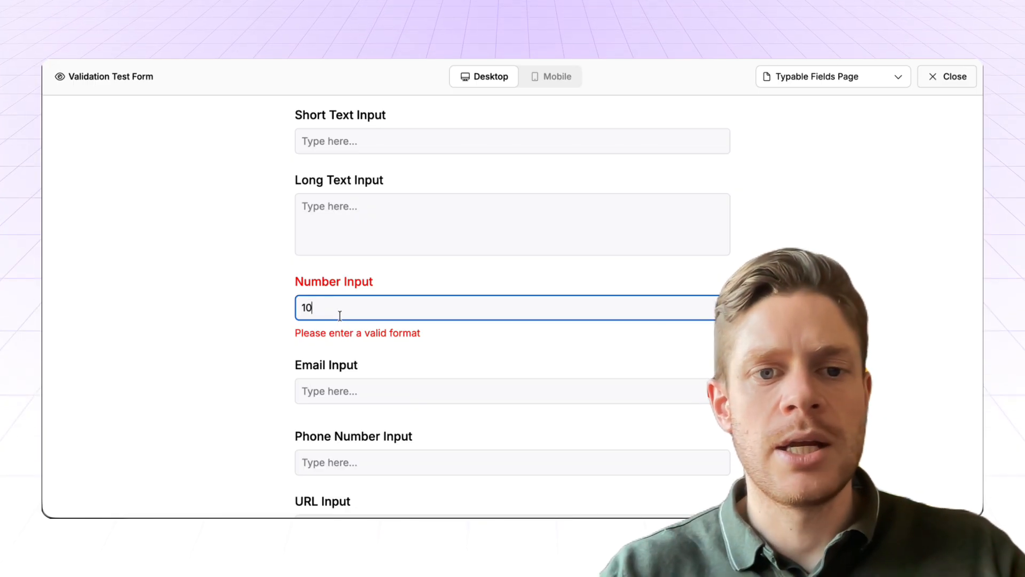
key("ctrl+a")
type("911")
scroll(685, 373, "down", 5)
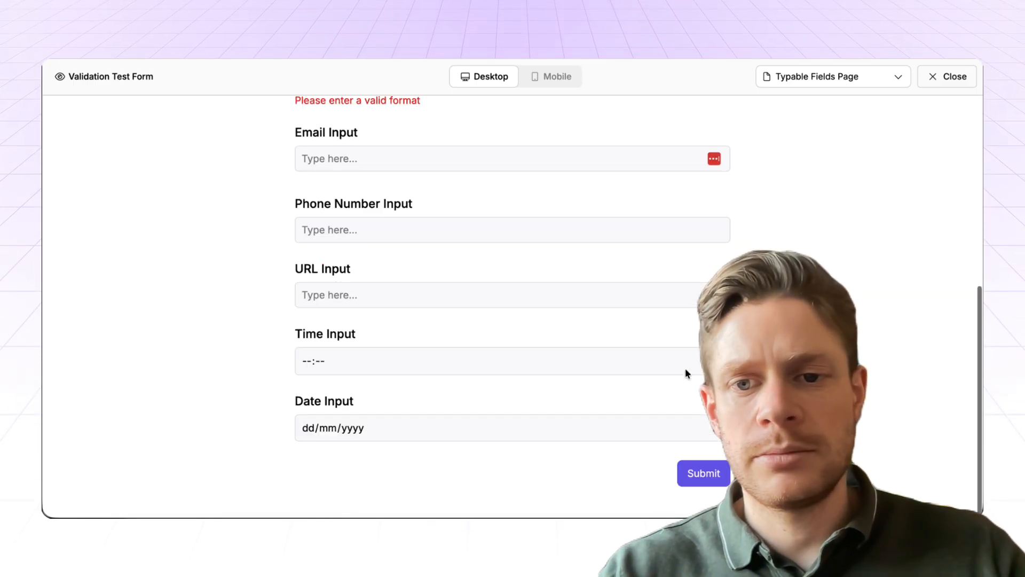
left_click(701, 472)
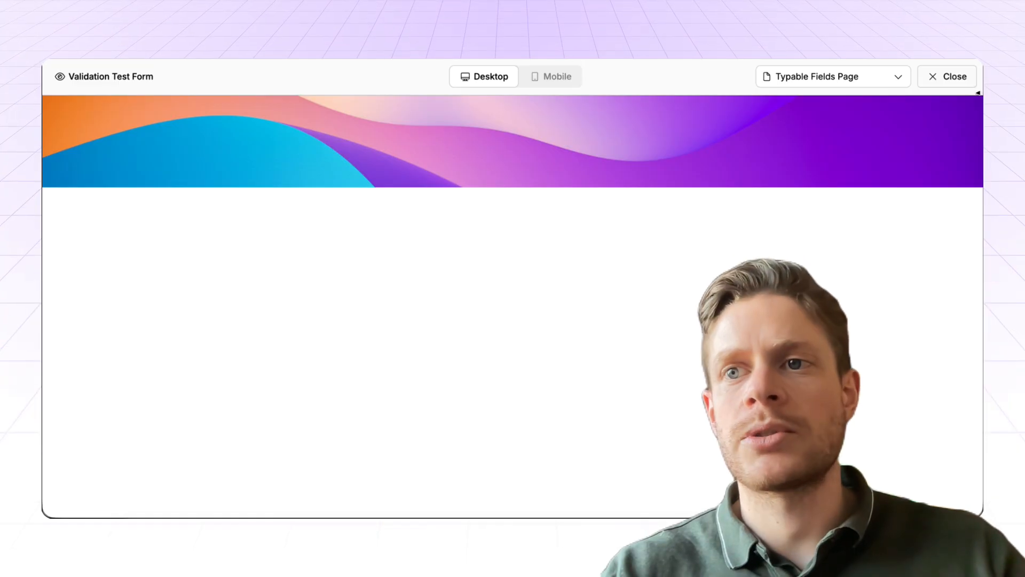
left_click(948, 77)
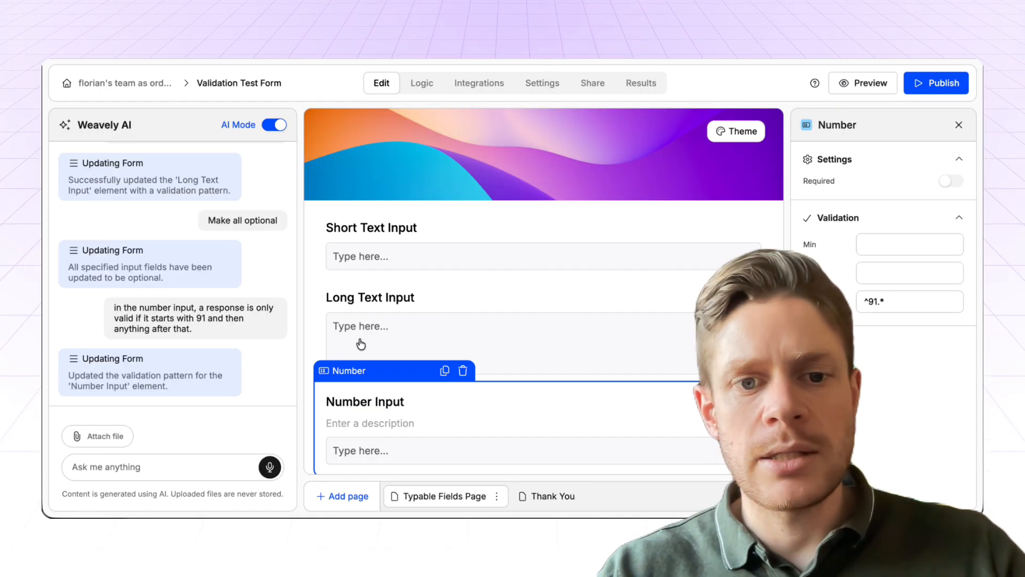
Check the Email and Phone Number Input ^[a-zA-Z0-9]*$ validation patterns, then preview the form
scroll(359, 341, "down", 3)
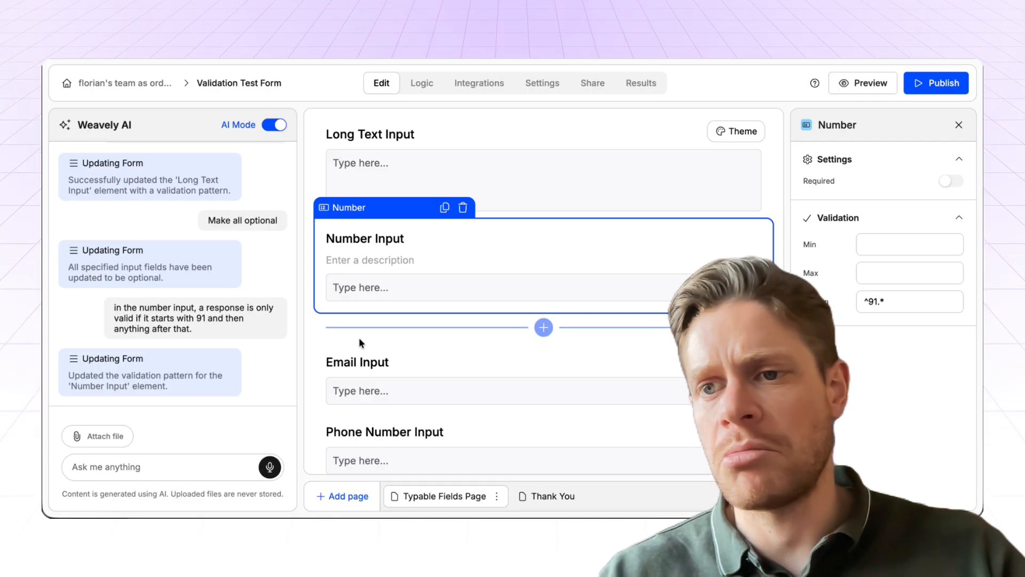
scroll(424, 338, "down", 2)
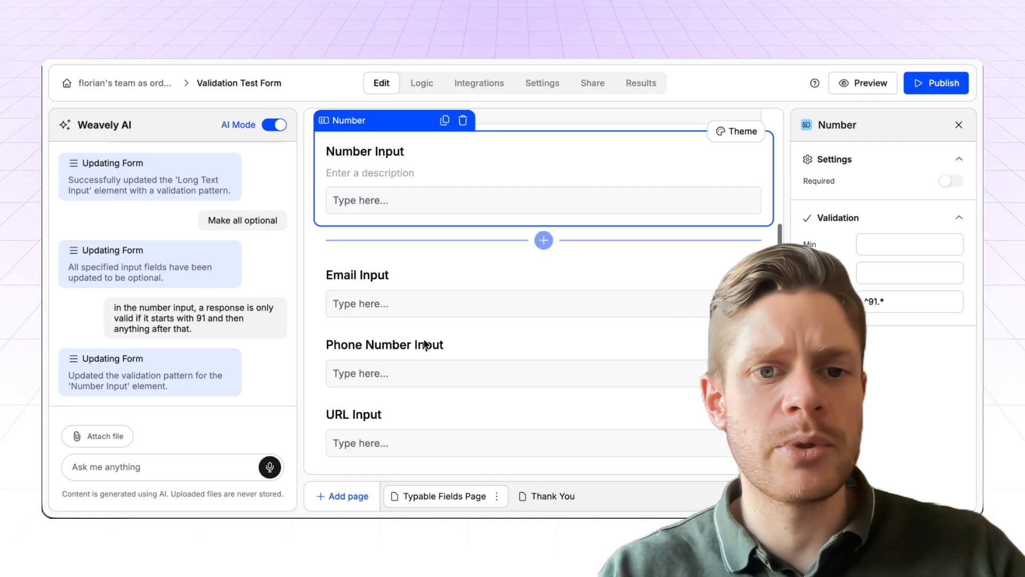
left_click(350, 274)
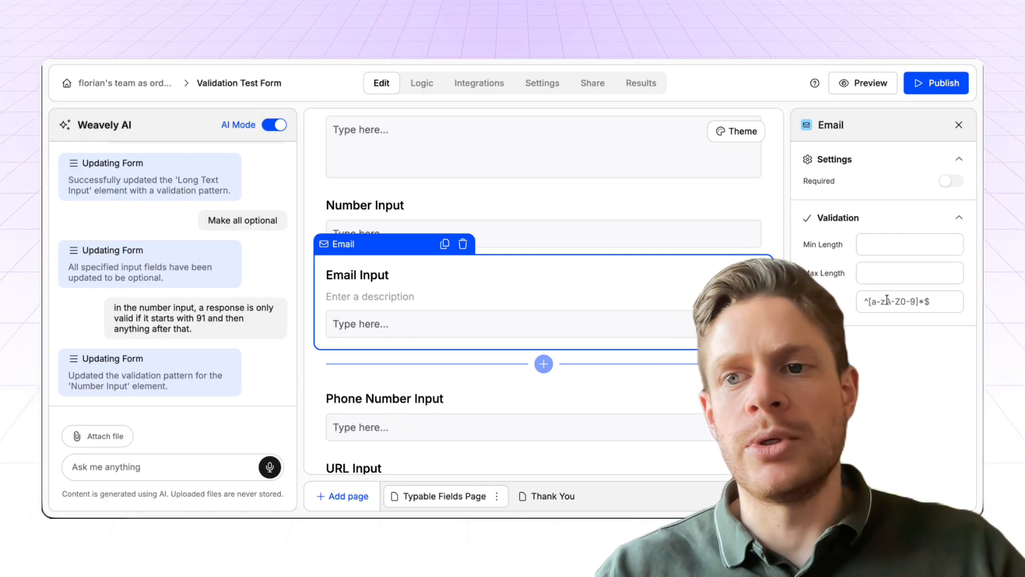
scroll(371, 261, "up", 2)
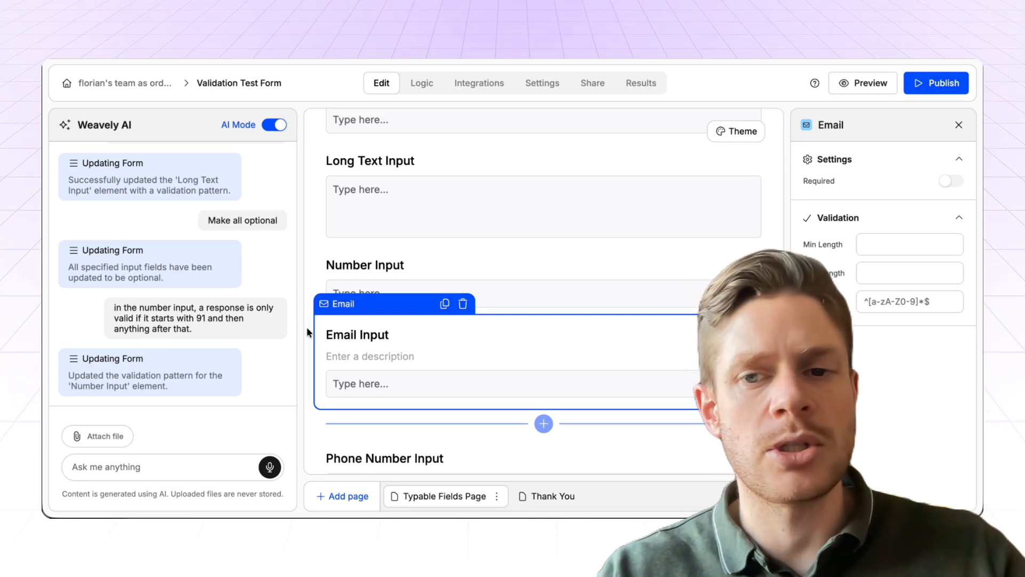
scroll(351, 334, "down", 5)
left_click(372, 237)
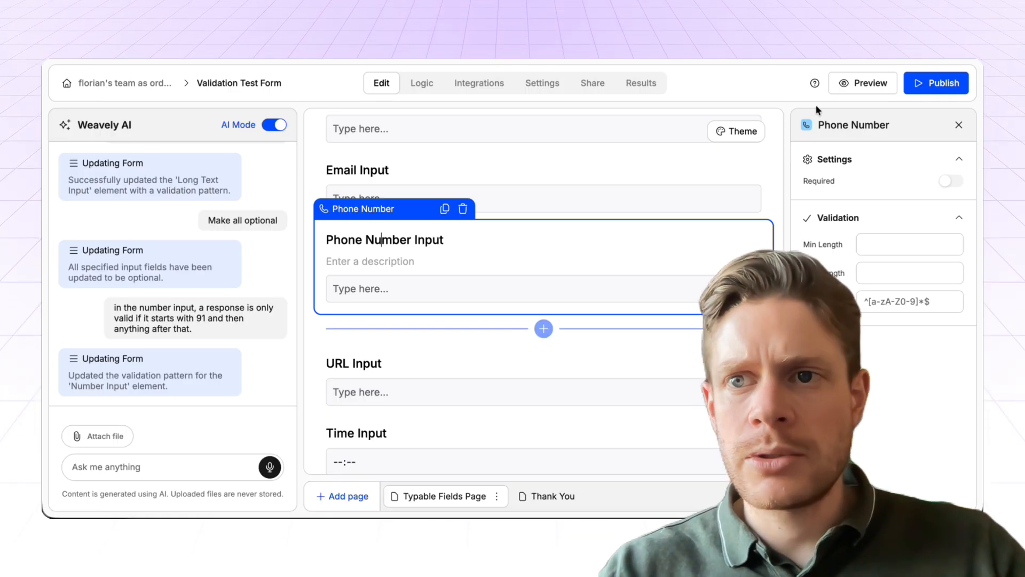
left_click(854, 83)
scroll(378, 334, "down", 5)
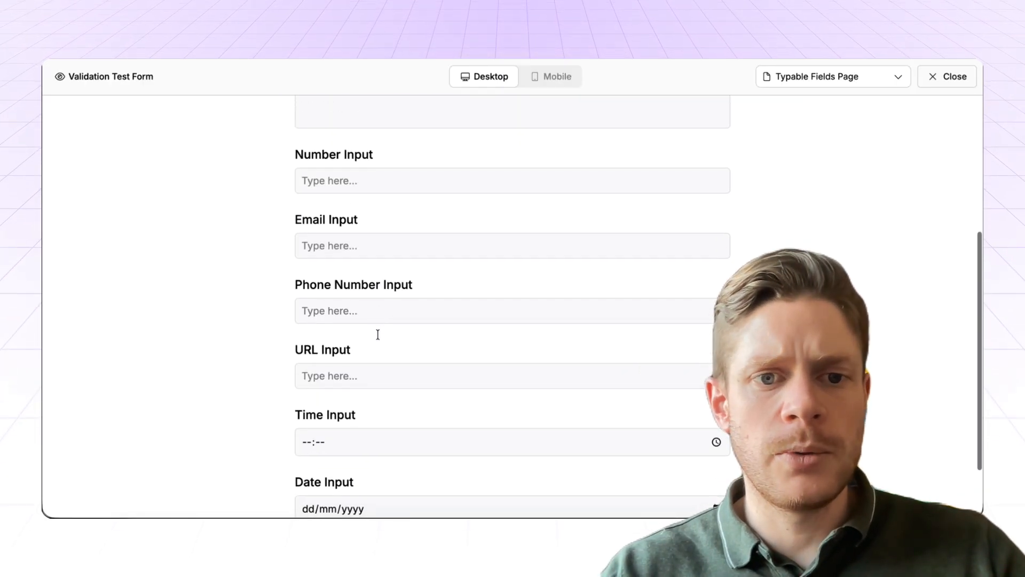
scroll(363, 320, "up", 1)
left_click(352, 304)
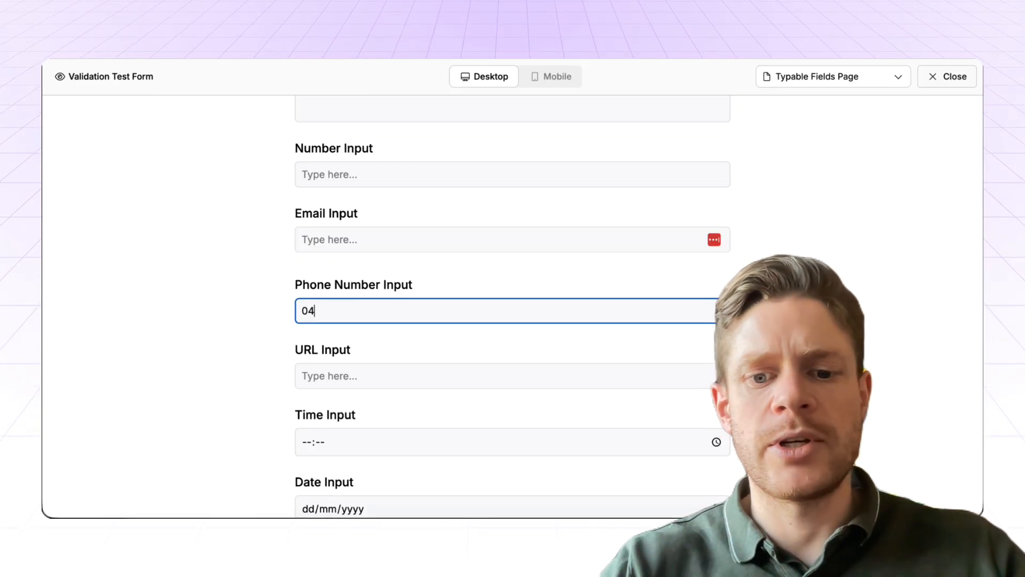
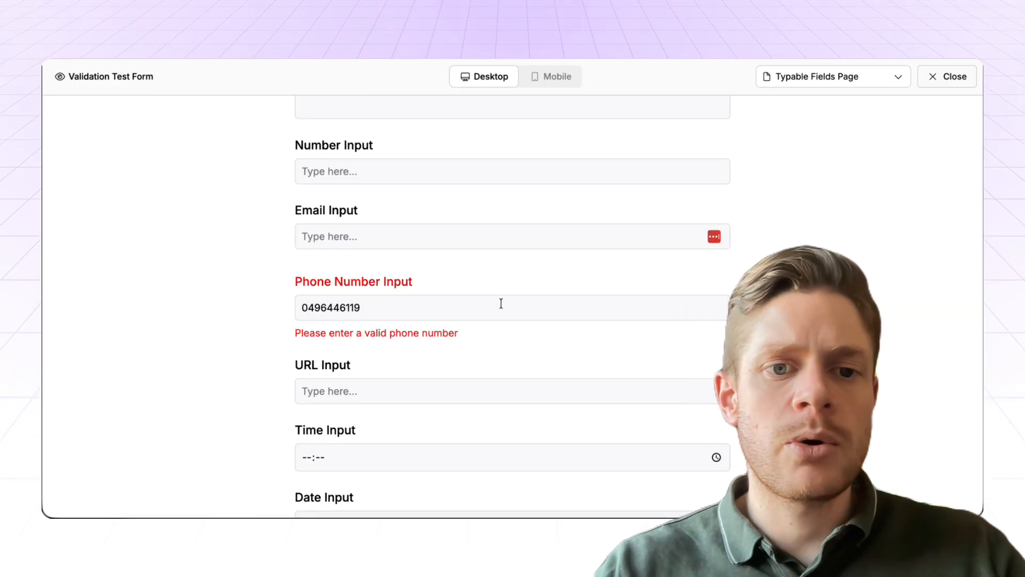
Replace the leading 0 with +33, submit the form, and close the preview
left_click(308, 306)
key("BackSpace")
type("+33")
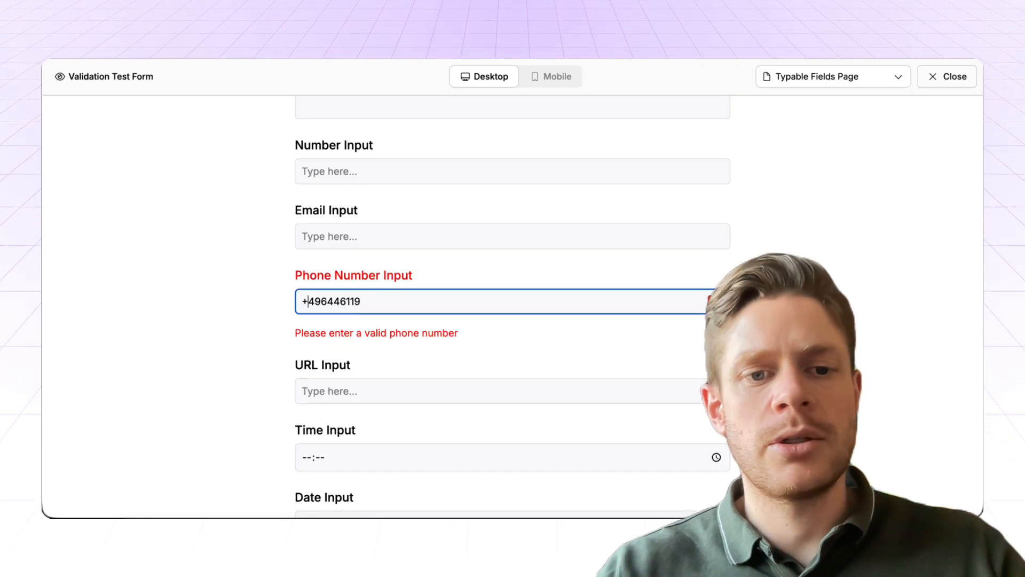
scroll(687, 335, "down", 2)
left_click(694, 471)
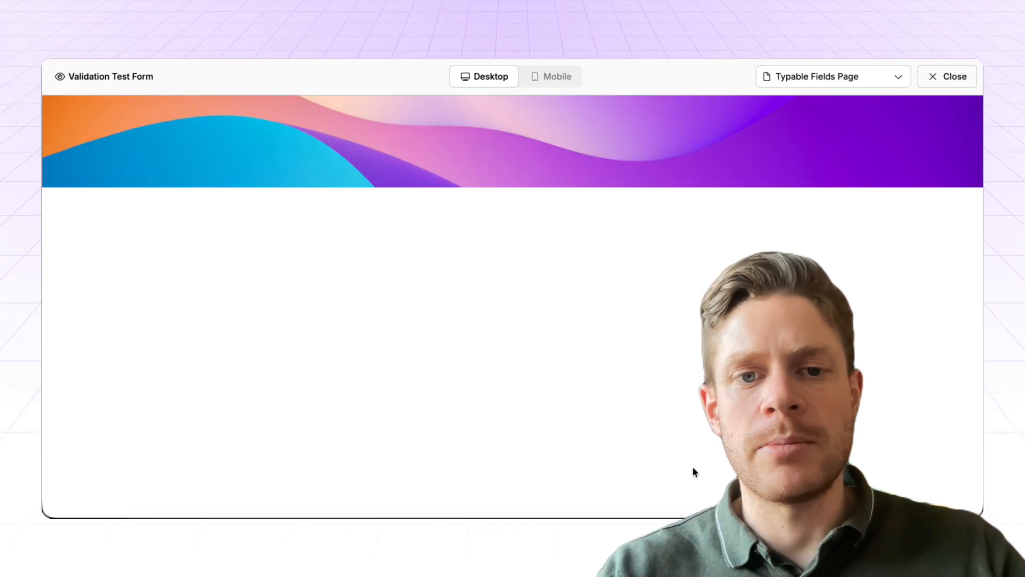
left_click(949, 77)
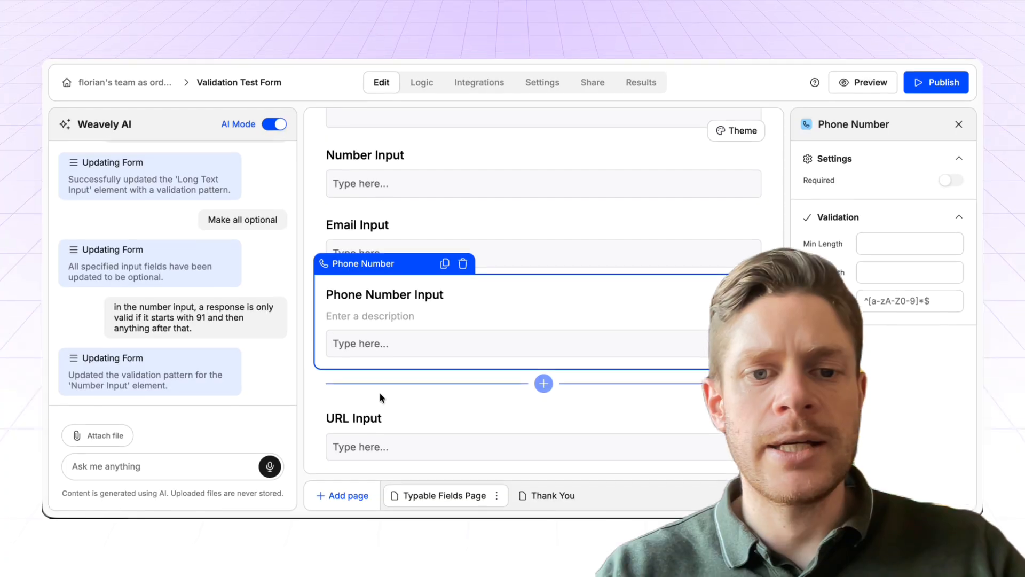
Check the URL Input's ^[a-zA-Z0-9]*$ validation pattern, then preview the form
left_click(381, 414)
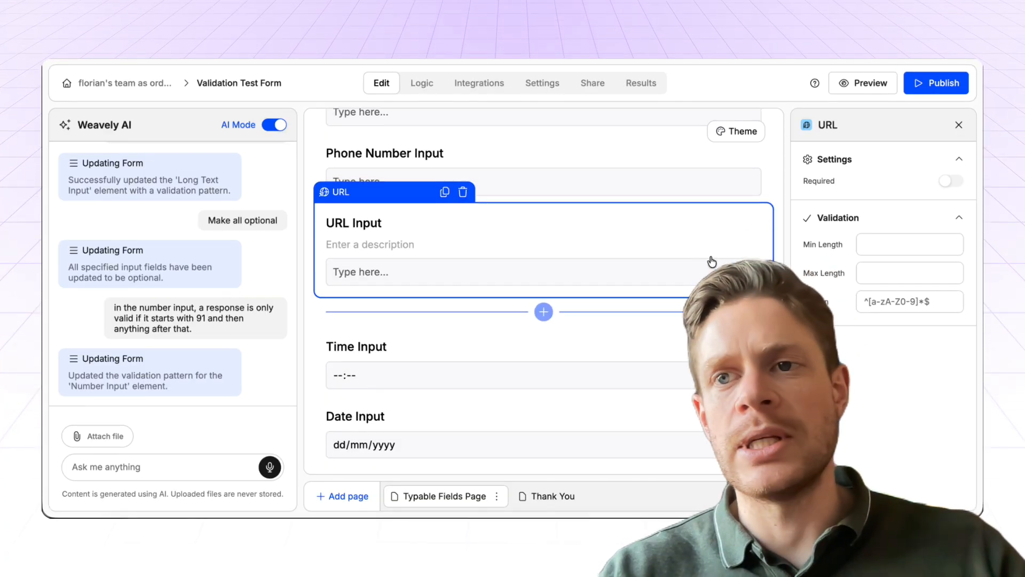
left_click(852, 90)
scroll(373, 328, "down", 4)
Submit a full https address in URL Input successfully, then close the preview
scroll(373, 328, "down", 1)
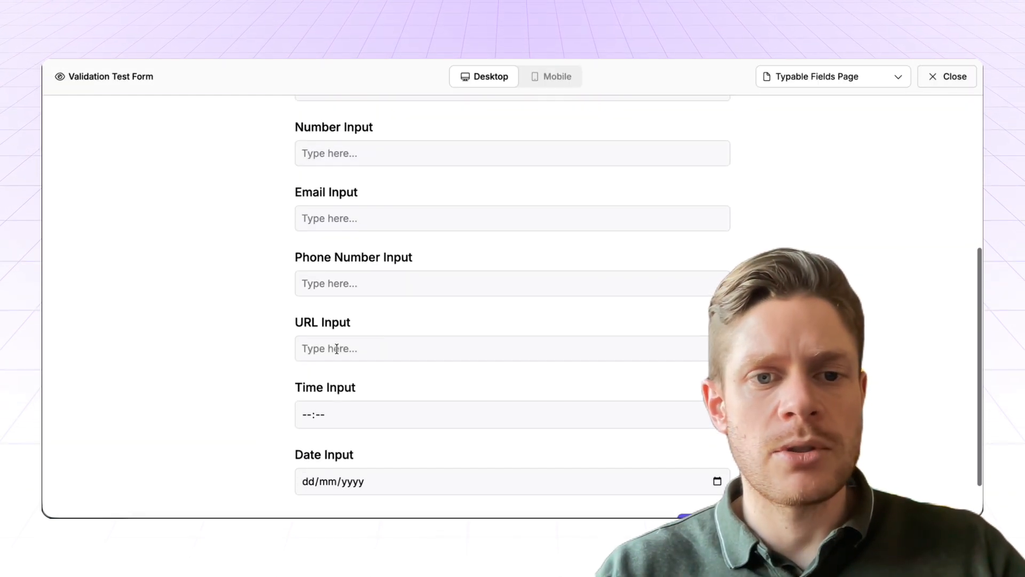
left_click(336, 350)
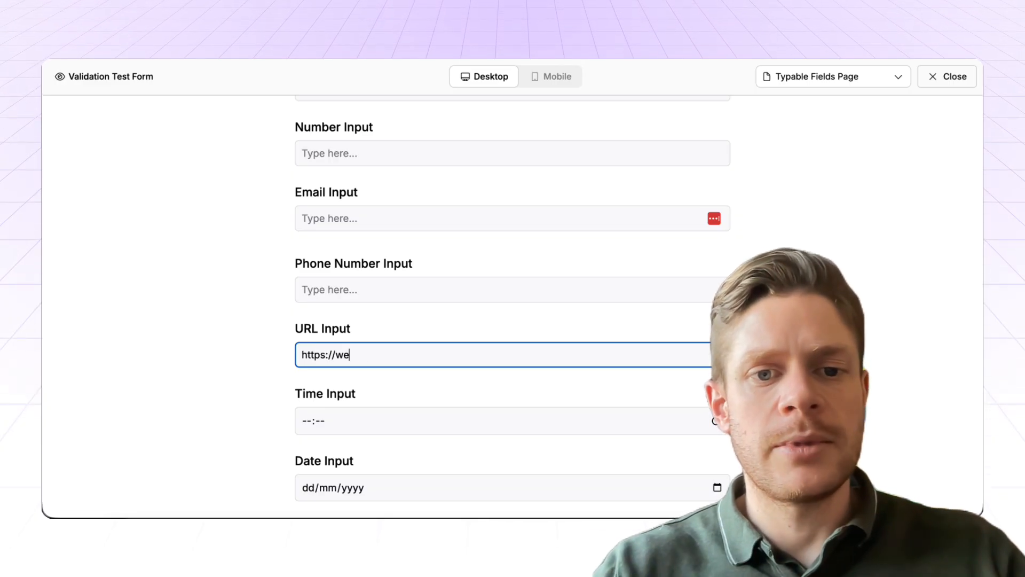
scroll(696, 230, "up", 5)
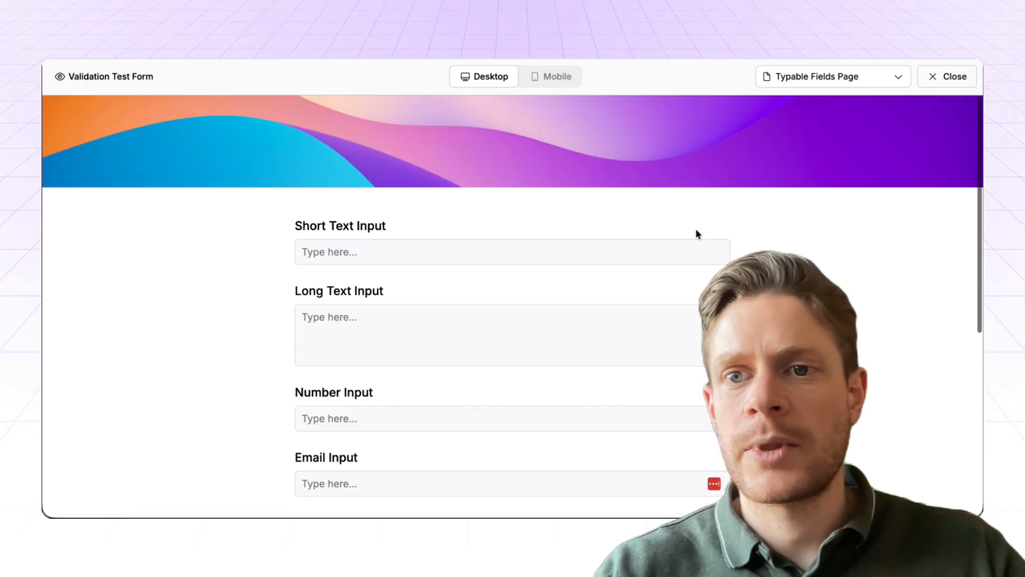
scroll(696, 229, "down", 6)
left_click(708, 480)
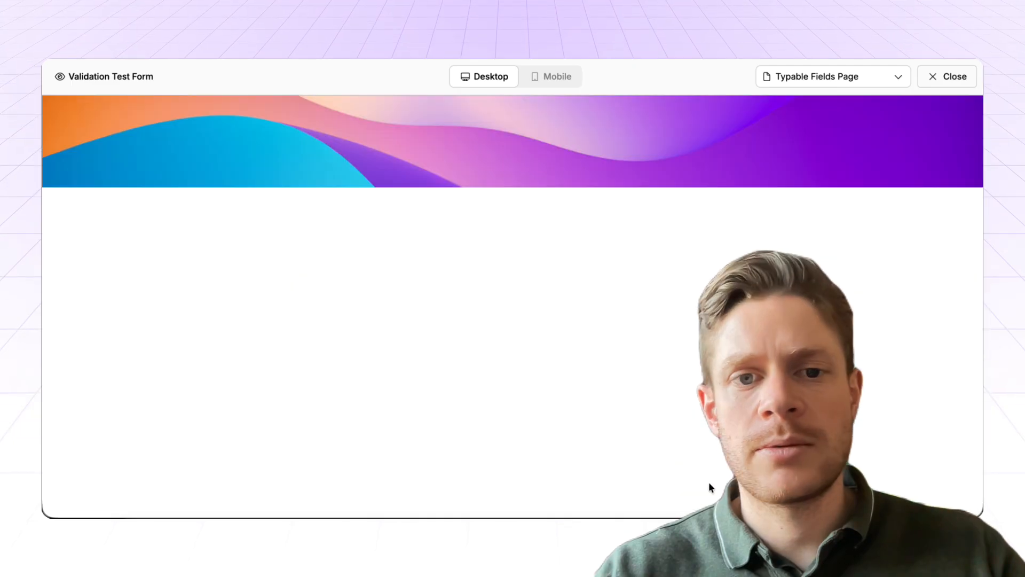
left_click(947, 81)
In a new preview, submit 'weavely.ai' and see 'Please enter a valid URL', then close
left_click(841, 89)
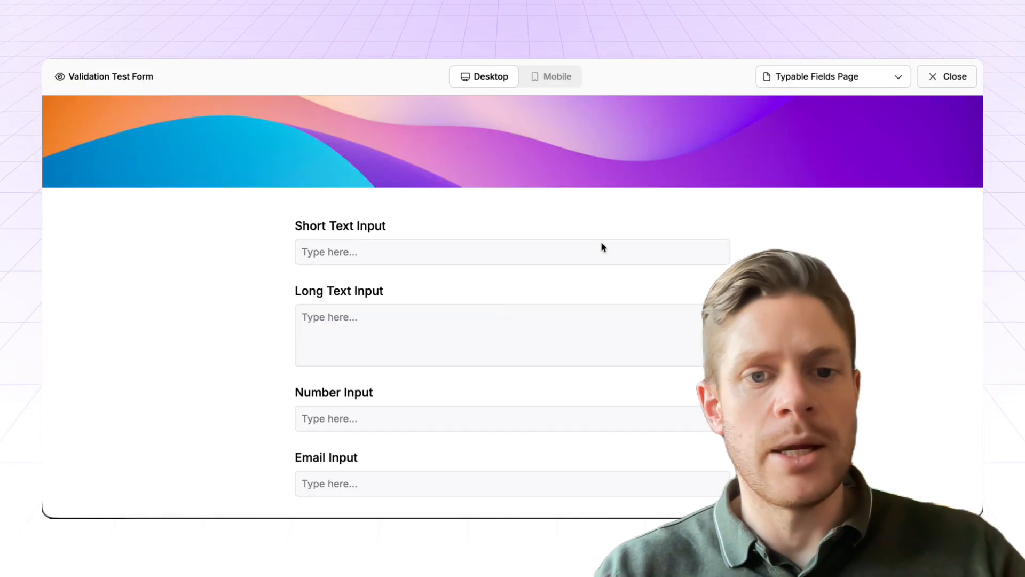
scroll(502, 300, "down", 5)
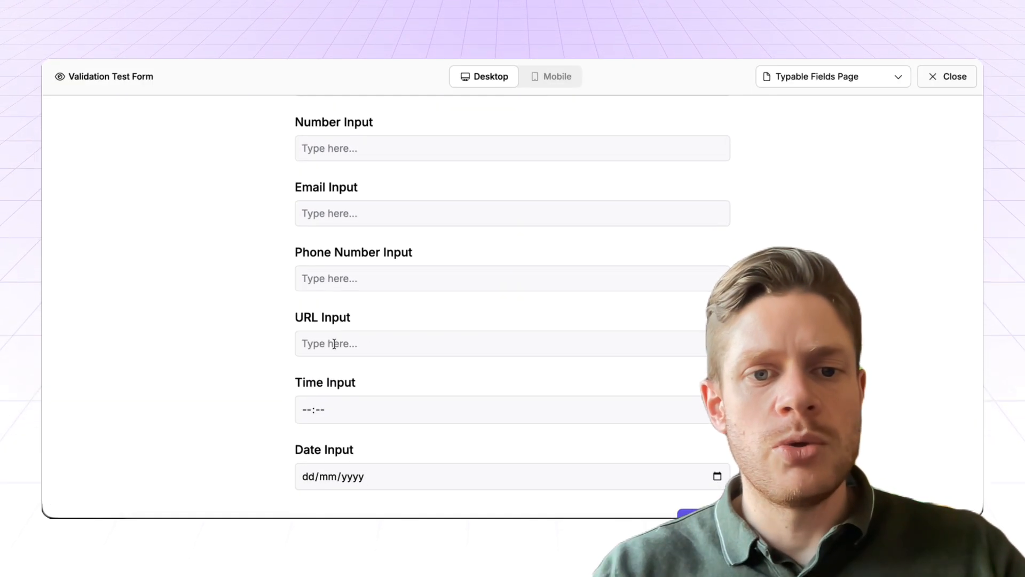
left_click(343, 343)
type("weavely.ai")
scroll(597, 393, "down", 2)
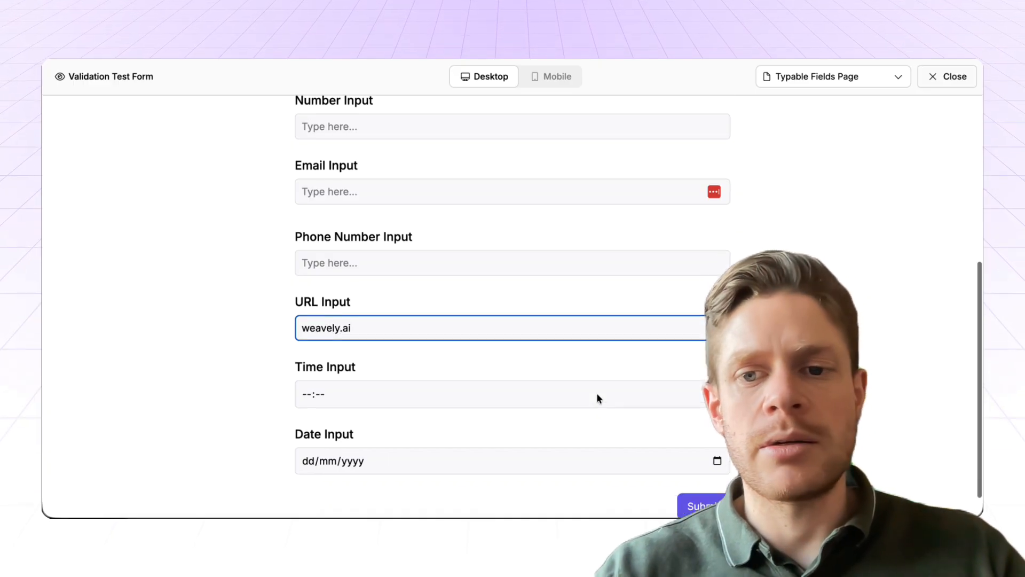
left_click(697, 470)
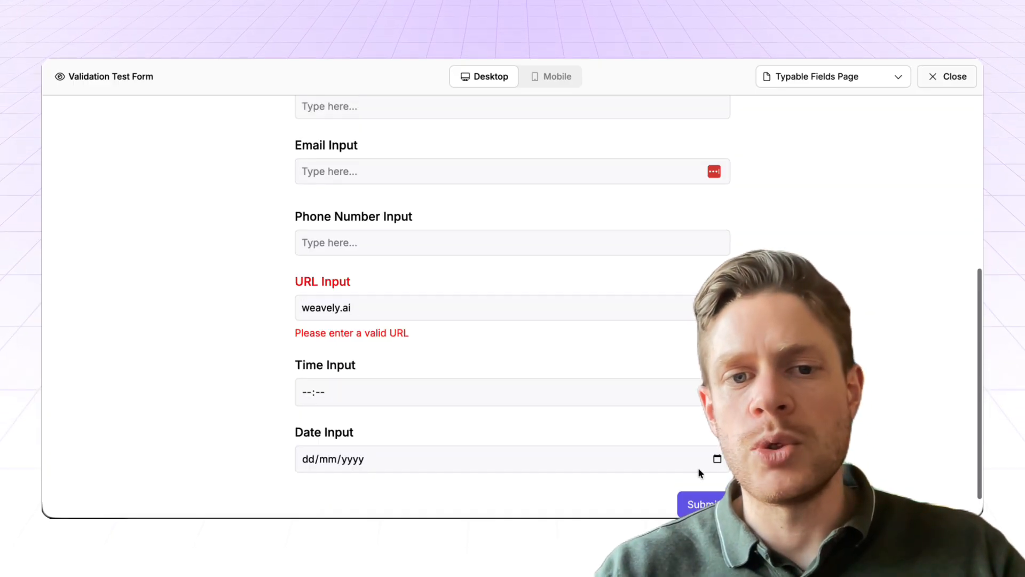
left_click(951, 71)
scroll(512, 336, "down", 3)
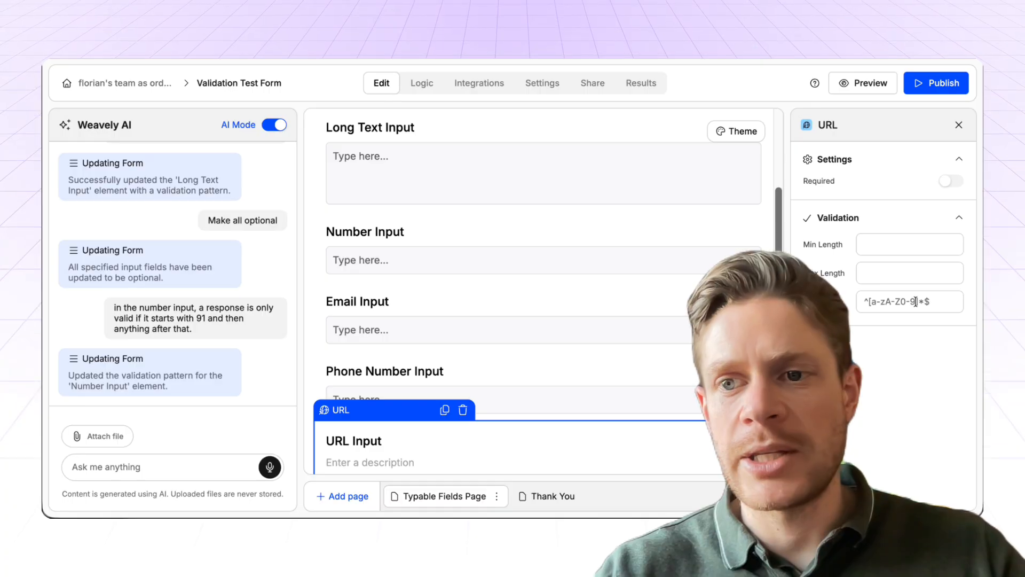
scroll(528, 394, "down", 3)
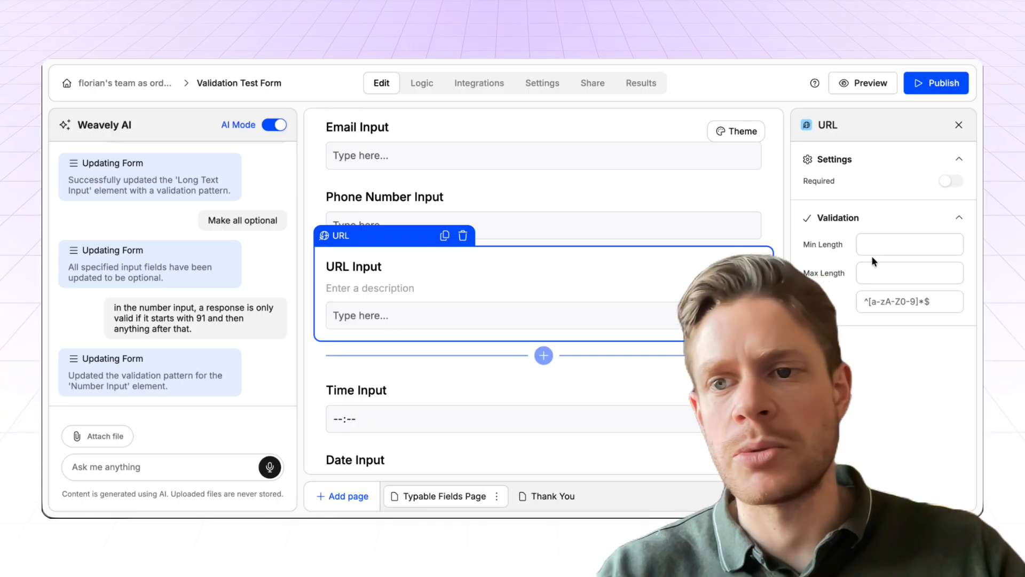
scroll(391, 306, "down", 2)
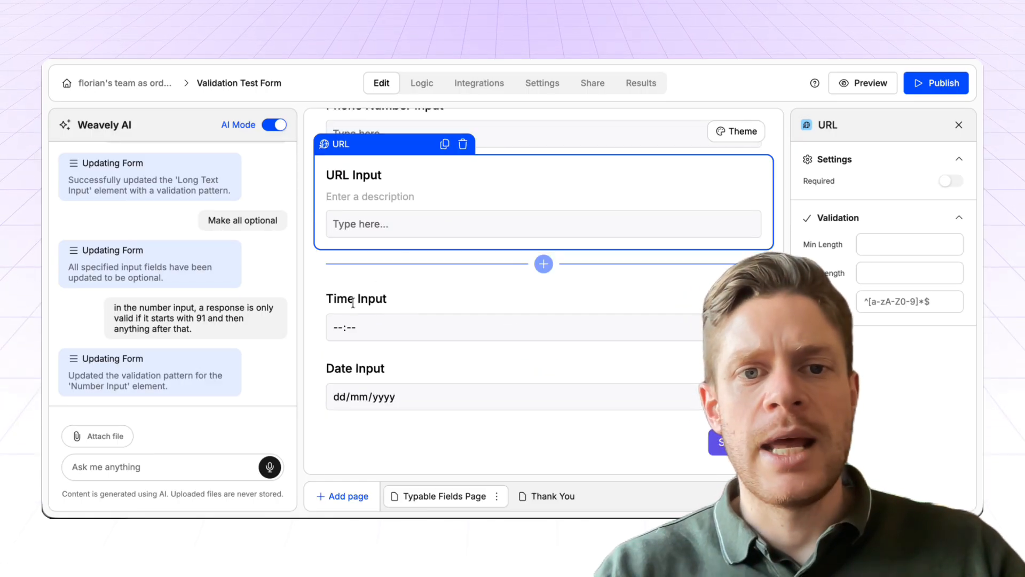
left_click(352, 303)
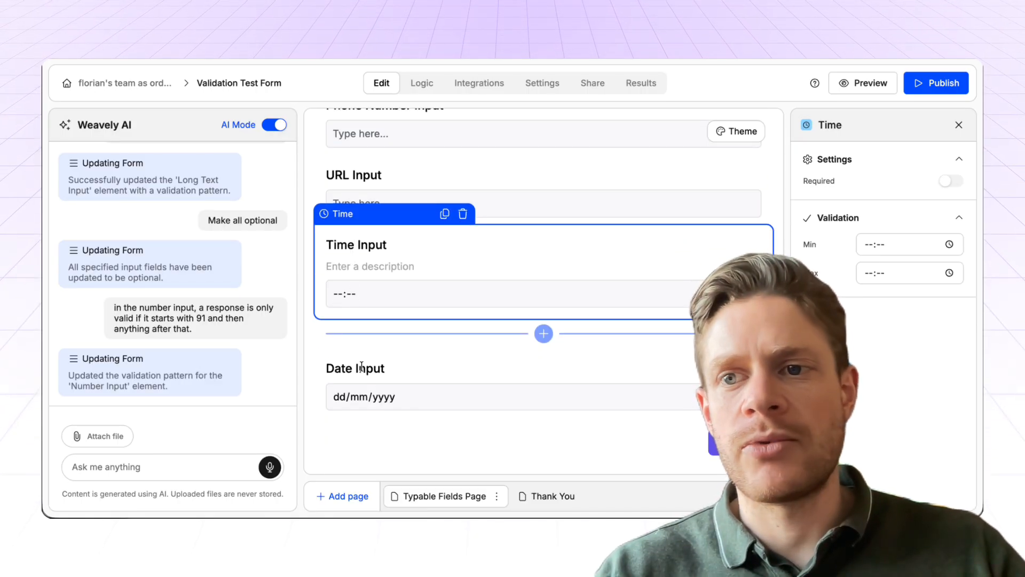
left_click(362, 367)
left_click(948, 245)
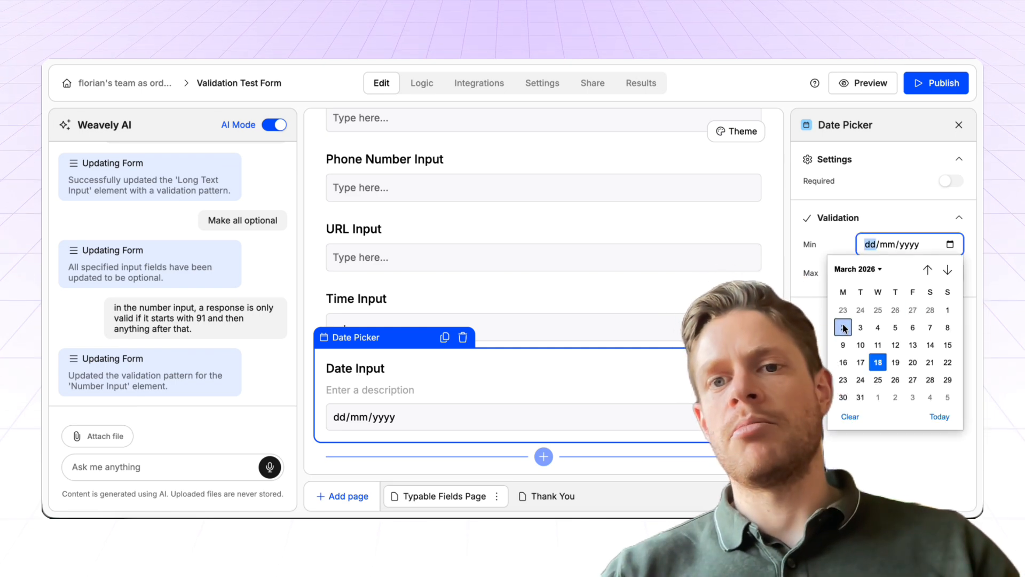
left_click(342, 290)
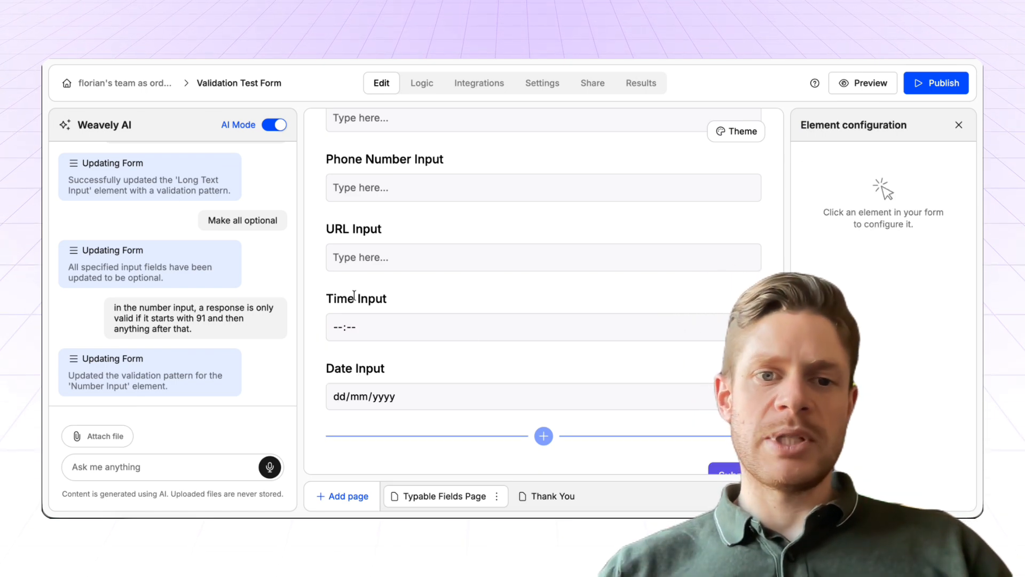
left_click(357, 298)
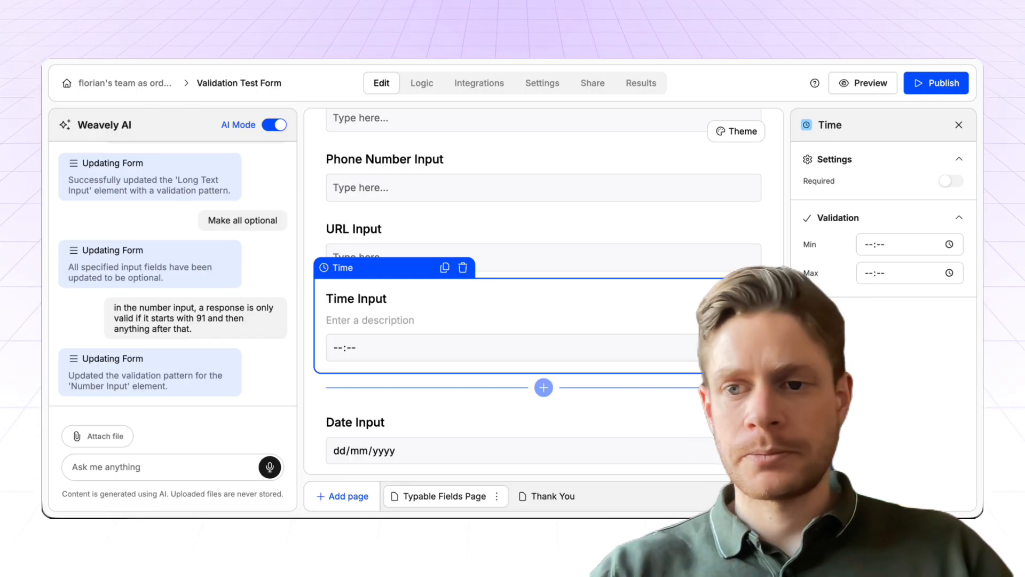
scroll(494, 361, "up", 7)
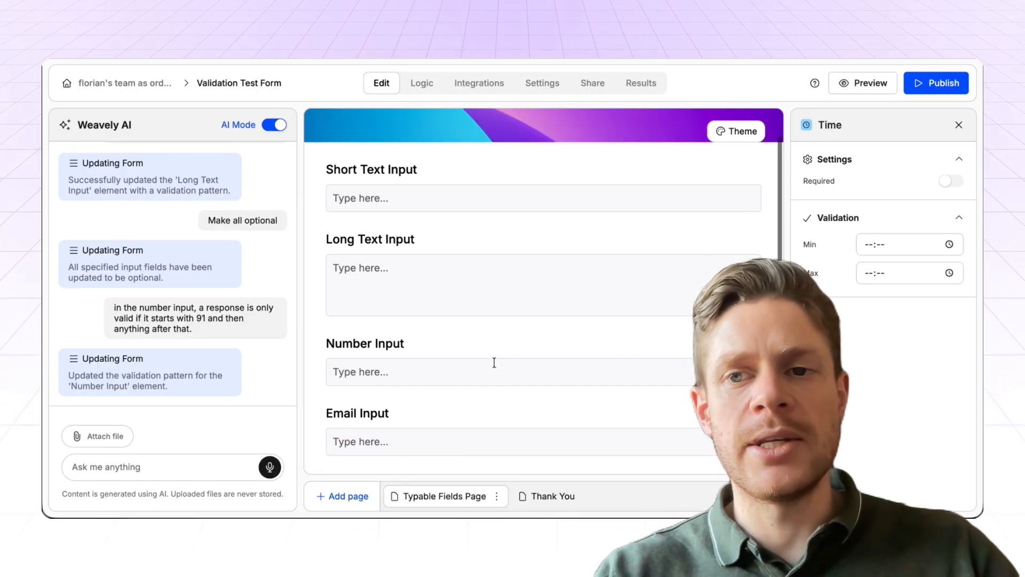